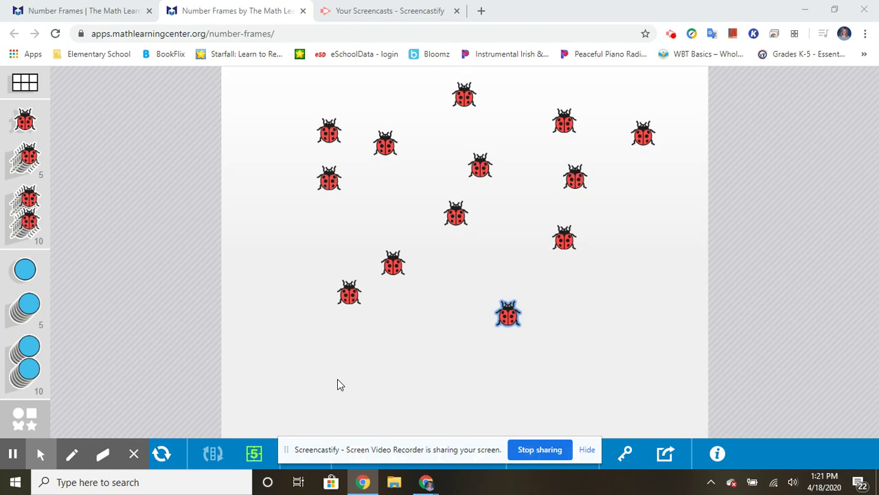
- Line up ten of the scattered ladybugs in a horizontal row along the workspace's upper edge
{"action": "left_click", "coordinate": [328, 138]}
{"action": "left_click_drag", "start_coordinate": [327, 138], "coordinate": [269, 103]}
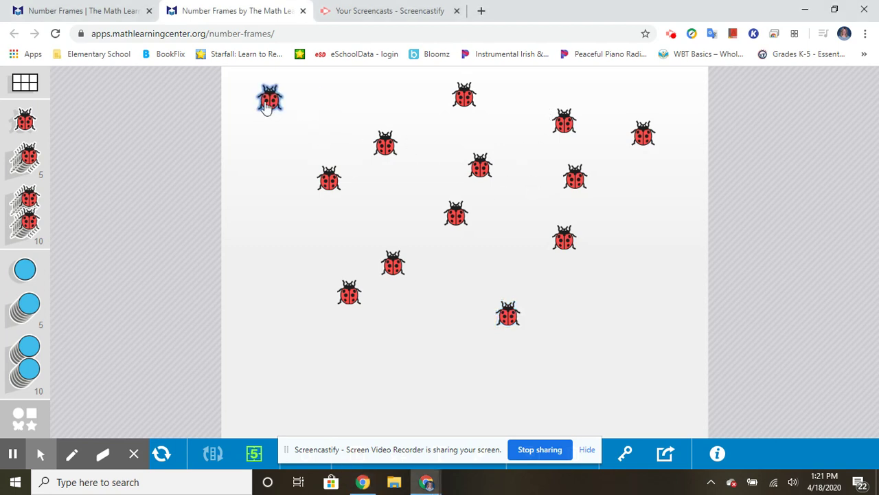
{"action": "left_click_drag", "start_coordinate": [470, 101], "coordinate": [314, 103]}
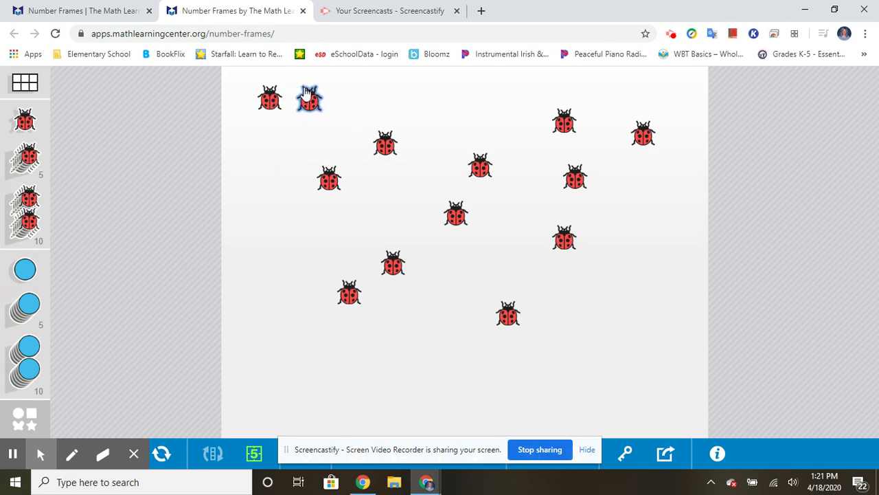
{"action": "left_click_drag", "start_coordinate": [385, 150], "coordinate": [347, 101]}
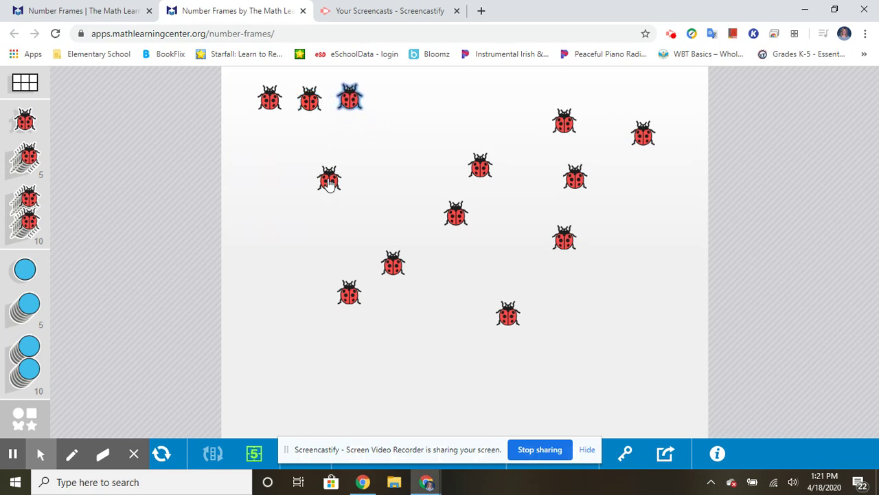
{"action": "left_click_drag", "start_coordinate": [330, 182], "coordinate": [399, 103]}
{"action": "left_click_drag", "start_coordinate": [480, 170], "coordinate": [445, 103]}
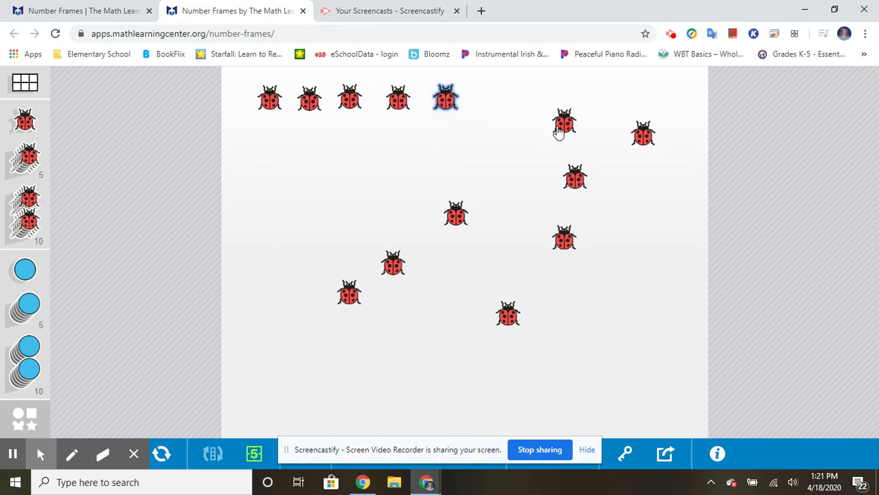
{"action": "left_click_drag", "start_coordinate": [562, 129], "coordinate": [489, 100]}
{"action": "left_click_drag", "start_coordinate": [650, 142], "coordinate": [537, 100]}
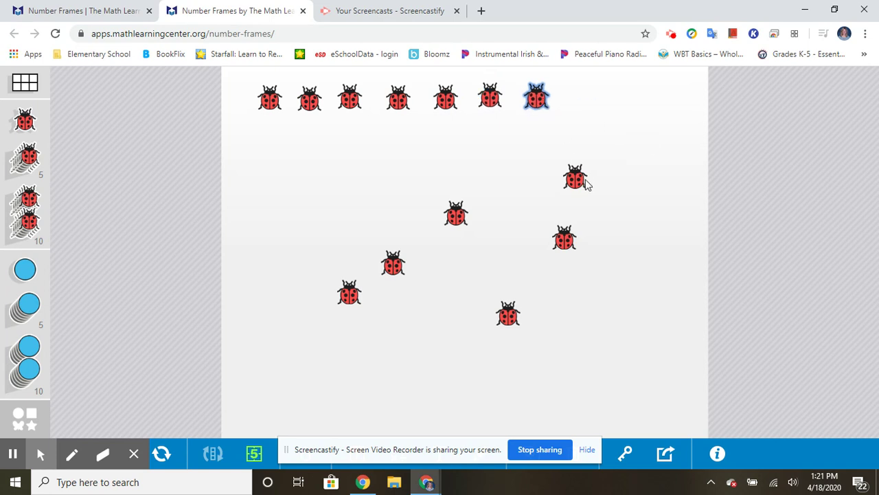
{"action": "left_click_drag", "start_coordinate": [584, 185], "coordinate": [582, 106]}
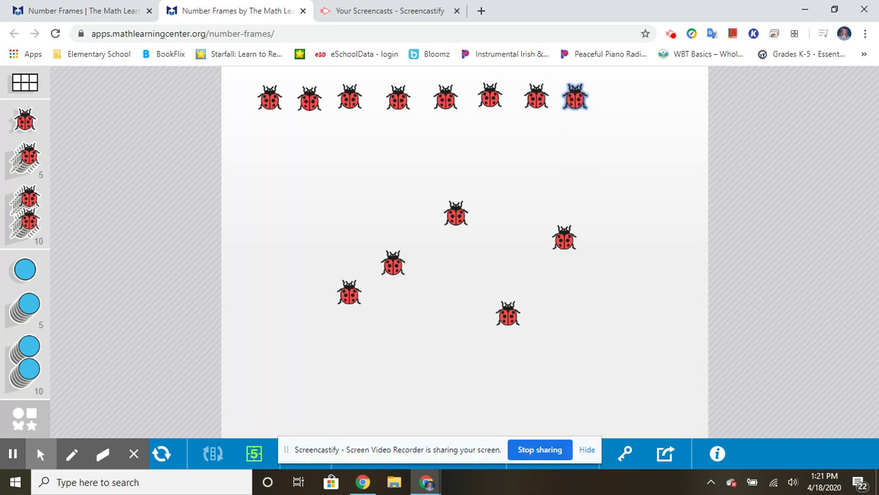
{"action": "left_click_drag", "start_coordinate": [564, 232], "coordinate": [628, 102]}
{"action": "left_click_drag", "start_coordinate": [455, 215], "coordinate": [672, 100]}
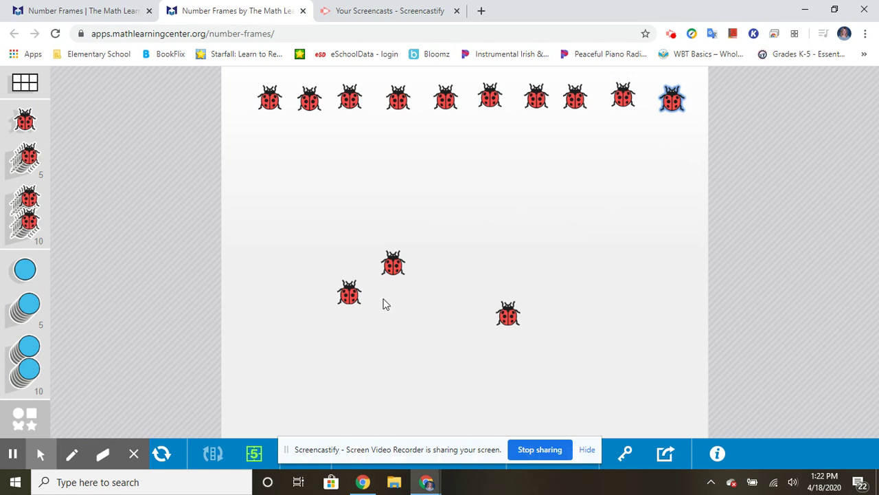
- Arrange the remaining three ladybugs in a second row beneath the start of the row of ten
{"action": "left_click_drag", "start_coordinate": [350, 295], "coordinate": [277, 143]}
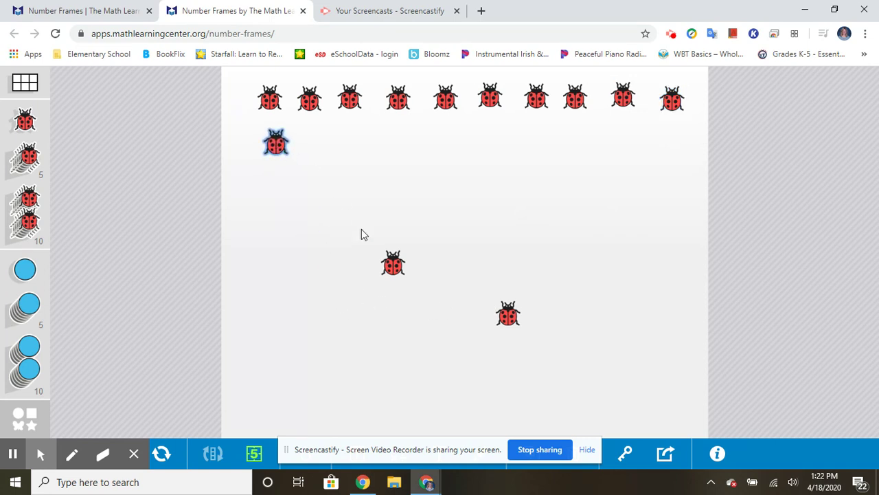
{"action": "left_click_drag", "start_coordinate": [395, 268], "coordinate": [318, 145]}
{"action": "left_click_drag", "start_coordinate": [501, 313], "coordinate": [353, 142]}
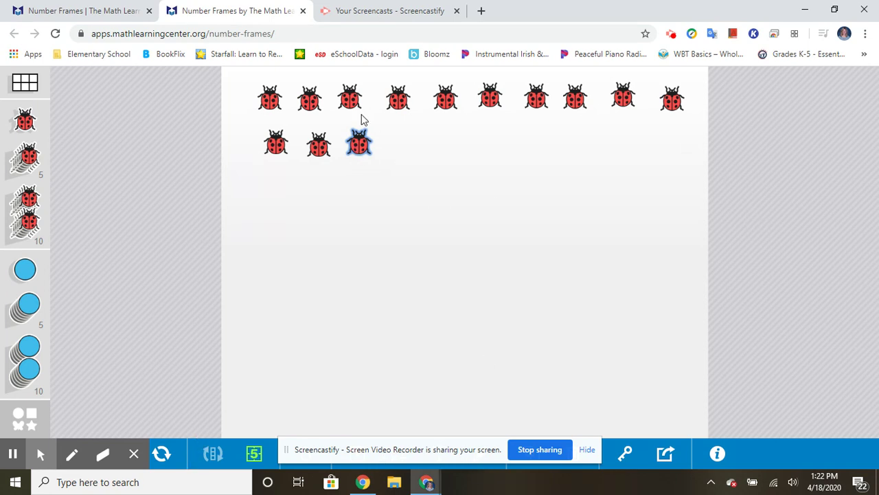
- Circle the row of ten ladybugs with the red pen and write 13 beneath it
{"action": "left_click", "coordinate": [71, 453]}
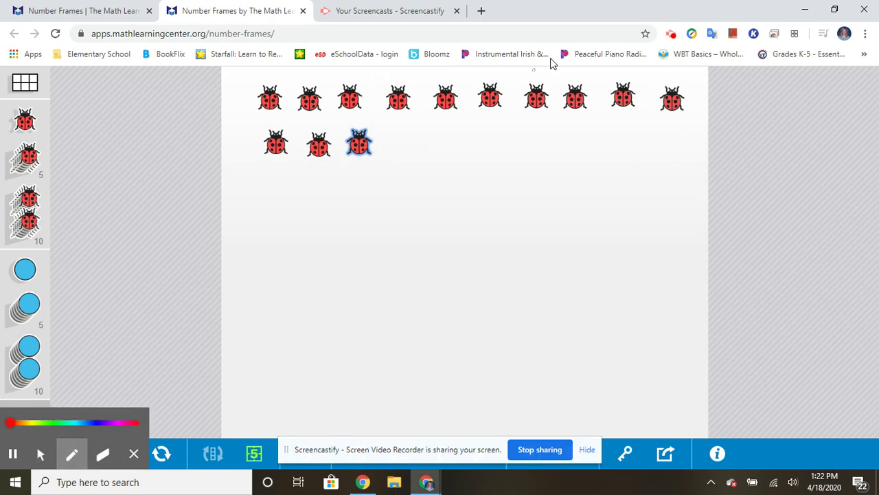
{"action": "mouse_move", "coordinate": [611, 79]}
{"action": "left_mouse_down"}
{"action": "mouse_move", "coordinate": [269, 82]}
{"action": "mouse_move", "coordinate": [257, 109]}
{"action": "mouse_move", "coordinate": [338, 126]}
{"action": "mouse_move", "coordinate": [607, 132]}
{"action": "mouse_move", "coordinate": [697, 102]}
{"action": "mouse_move", "coordinate": [605, 77]}
{"action": "left_mouse_up"}
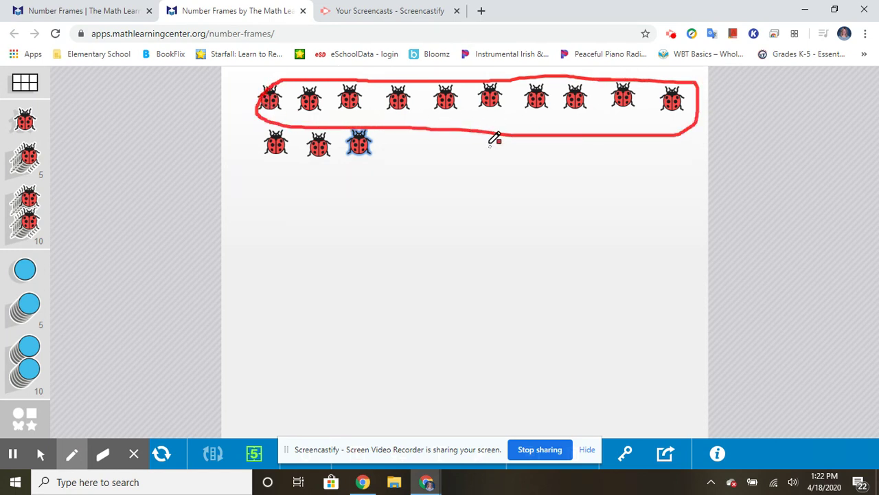
{"action": "left_click_drag", "start_coordinate": [490, 143], "coordinate": [490, 174]}
{"action": "left_click", "coordinate": [501, 145]}
{"action": "mouse_move", "coordinate": [503, 146]}
{"action": "left_mouse_down"}
{"action": "mouse_move", "coordinate": [528, 146]}
{"action": "mouse_move", "coordinate": [515, 156]}
{"action": "mouse_move", "coordinate": [526, 159]}
{"action": "mouse_move", "coordinate": [521, 173]}
{"action": "mouse_move", "coordinate": [496, 174]}
{"action": "left_mouse_up"}
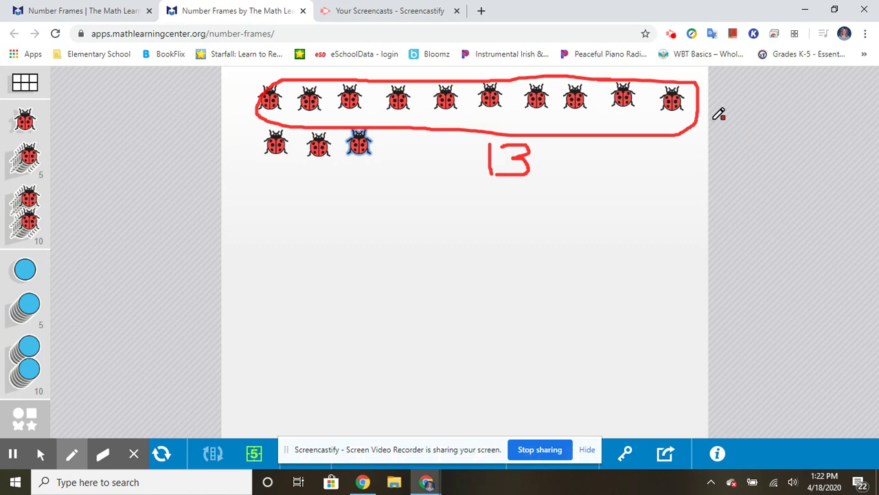
- Stop drawing and change the first counter type from ladybugs to green frogs
{"action": "left_click", "coordinate": [71, 453]}
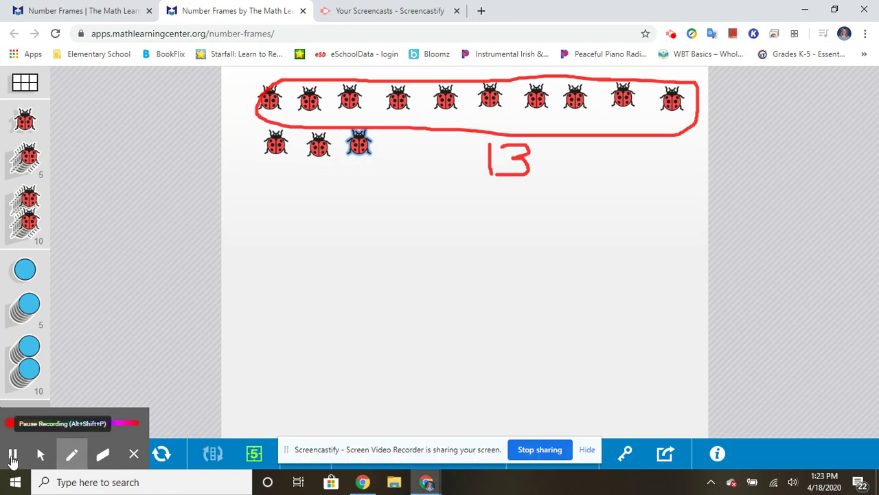
{"action": "left_click", "coordinate": [39, 454]}
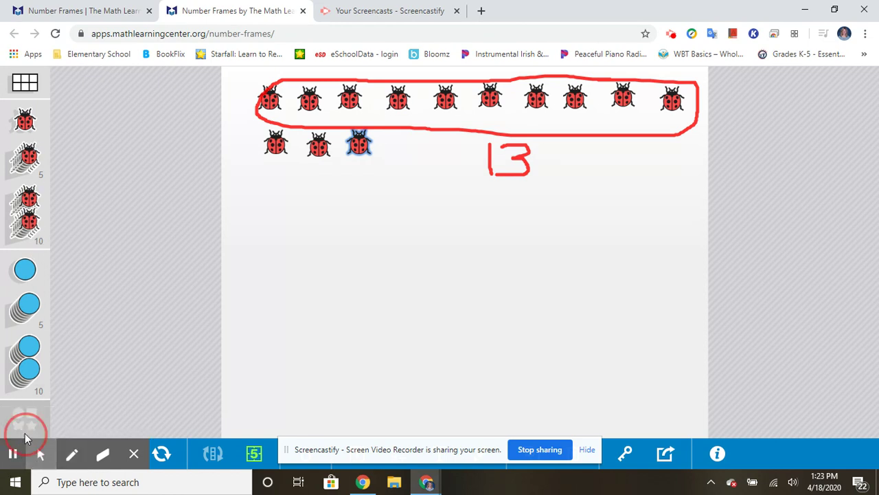
{"action": "left_click", "coordinate": [23, 415]}
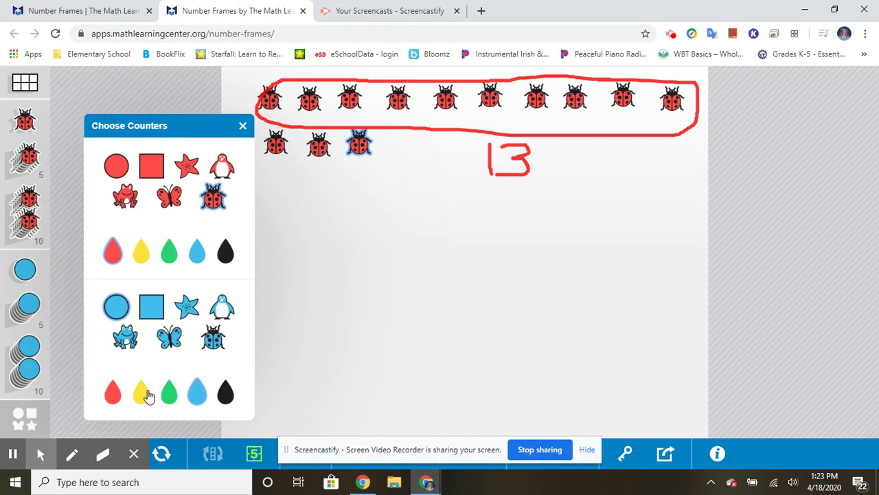
{"action": "left_click", "coordinate": [172, 252]}
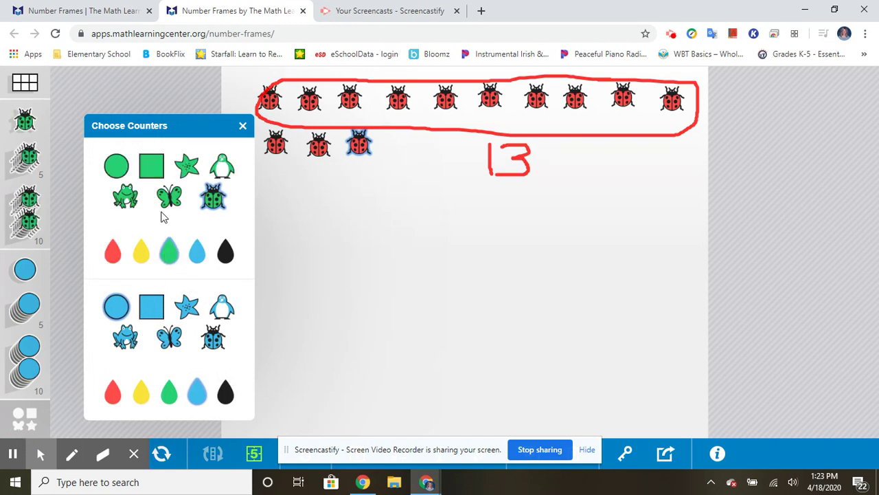
{"action": "left_click", "coordinate": [127, 197]}
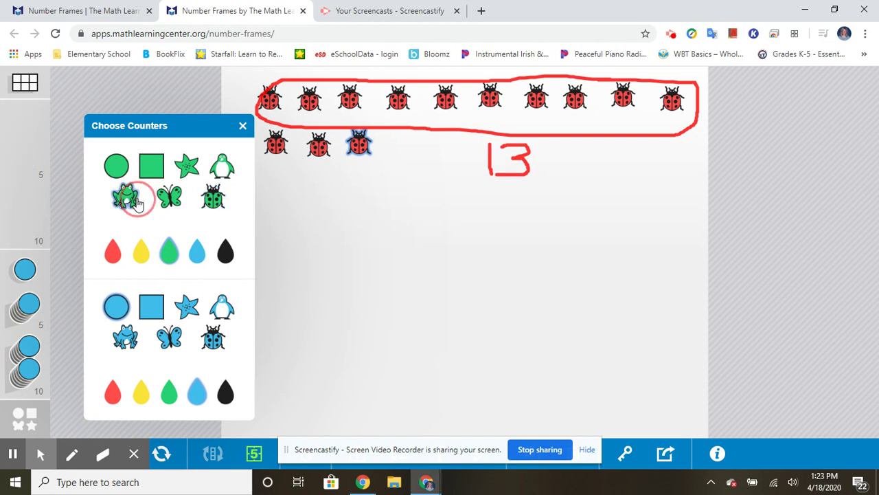
{"action": "left_click", "coordinate": [243, 128]}
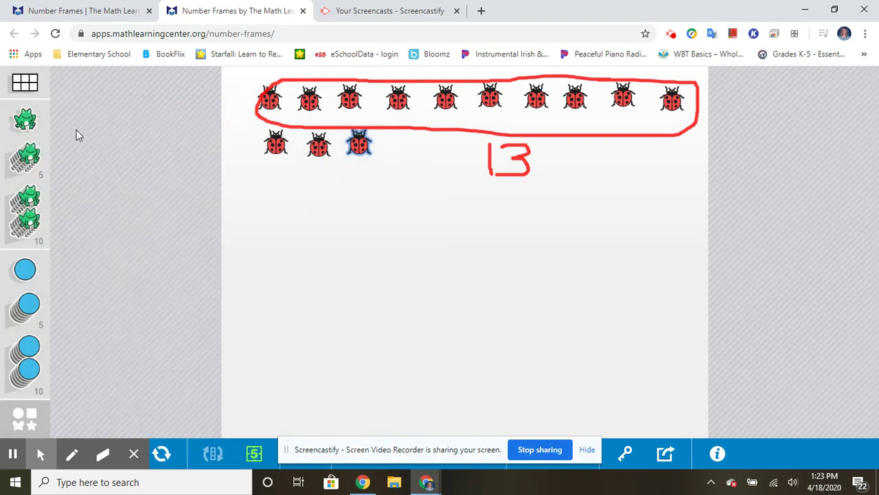
- Place 14 single green frog counters scattered across the empty area below the ladybugs
{"action": "left_click_drag", "start_coordinate": [25, 120], "coordinate": [318, 321]}
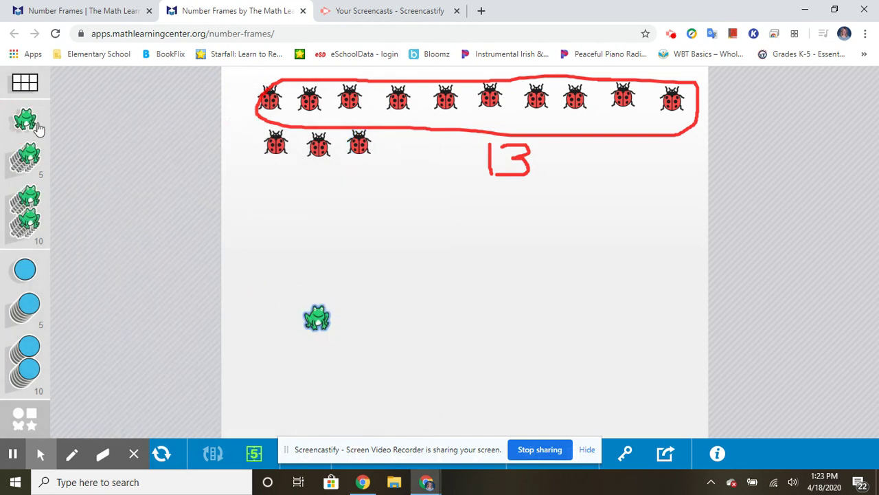
{"action": "left_click_drag", "start_coordinate": [24, 120], "coordinate": [533, 347]}
{"action": "left_click_drag", "start_coordinate": [25, 120], "coordinate": [370, 375]}
{"action": "left_click_drag", "start_coordinate": [25, 120], "coordinate": [90, 169]}
{"action": "left_click_drag", "start_coordinate": [220, 244], "coordinate": [427, 320]}
{"action": "left_click_drag", "start_coordinate": [25, 121], "coordinate": [591, 267]}
{"action": "left_click_drag", "start_coordinate": [24, 120], "coordinate": [399, 277]}
{"action": "left_click_drag", "start_coordinate": [15, 125], "coordinate": [614, 350]}
{"action": "left_click_drag", "start_coordinate": [24, 120], "coordinate": [474, 357]}
{"action": "left_click_drag", "start_coordinate": [39, 121], "coordinate": [457, 276]}
{"action": "left_click_drag", "start_coordinate": [25, 123], "coordinate": [249, 379]}
{"action": "left_click_drag", "start_coordinate": [25, 121], "coordinate": [296, 368]}
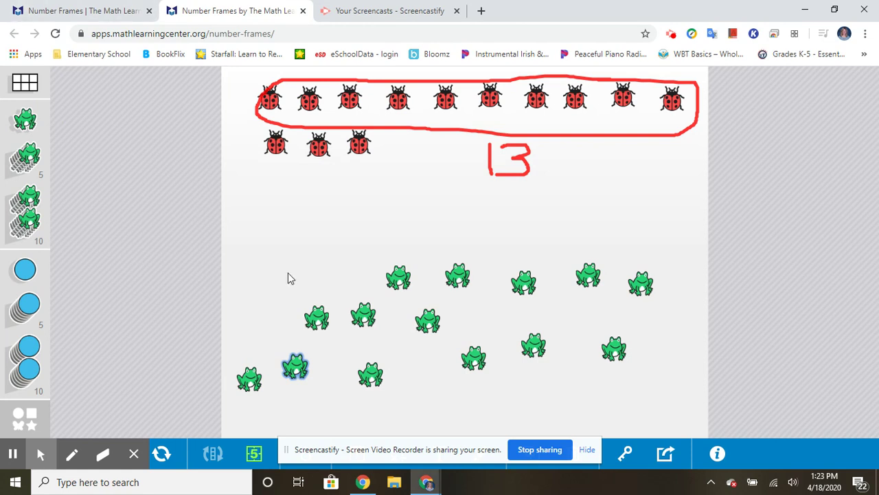
- Line up ten of the frogs in a horizontal row below the ladybug group
{"action": "left_click_drag", "start_coordinate": [401, 281], "coordinate": [264, 268]}
{"action": "left_click_drag", "start_coordinate": [455, 277], "coordinate": [303, 265]}
{"action": "left_click_drag", "start_coordinate": [314, 313], "coordinate": [347, 266]}
{"action": "left_click_drag", "start_coordinate": [361, 313], "coordinate": [392, 270]}
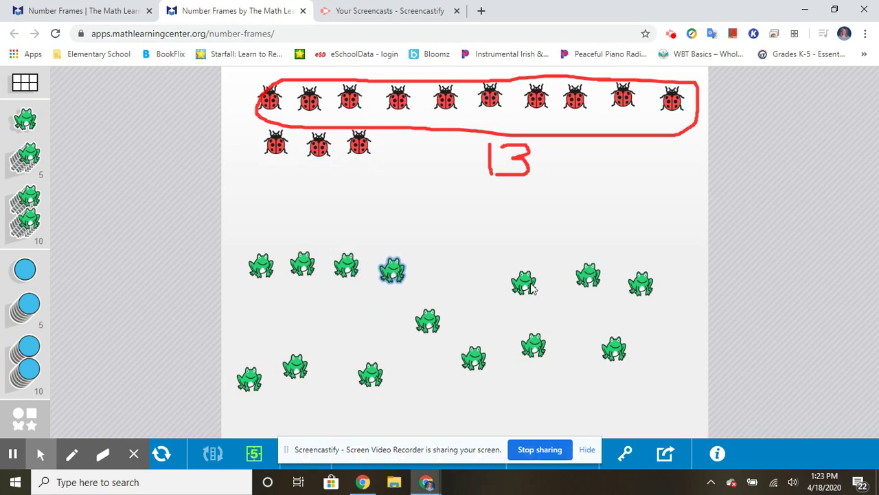
{"action": "left_click_drag", "start_coordinate": [531, 291], "coordinate": [443, 276]}
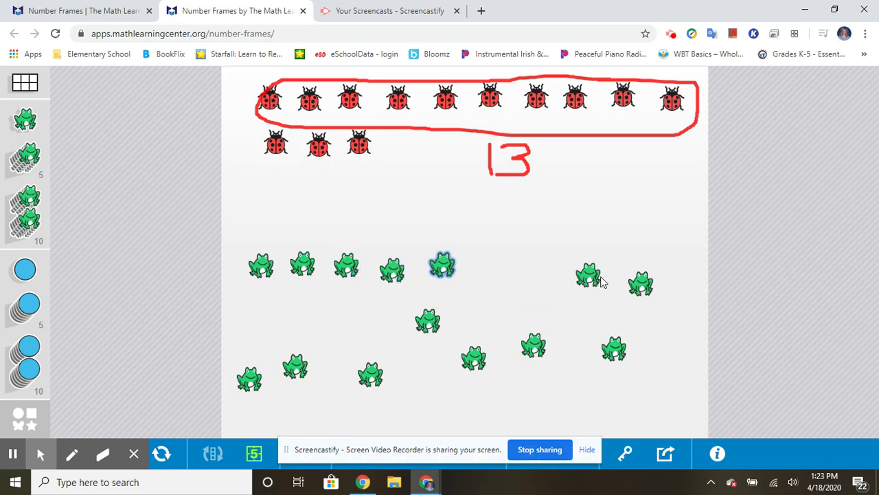
{"action": "left_click_drag", "start_coordinate": [579, 275], "coordinate": [496, 265]}
{"action": "left_click_drag", "start_coordinate": [629, 282], "coordinate": [519, 261]}
{"action": "left_click_drag", "start_coordinate": [422, 328], "coordinate": [572, 269]}
{"action": "left_click_drag", "start_coordinate": [610, 353], "coordinate": [619, 260]}
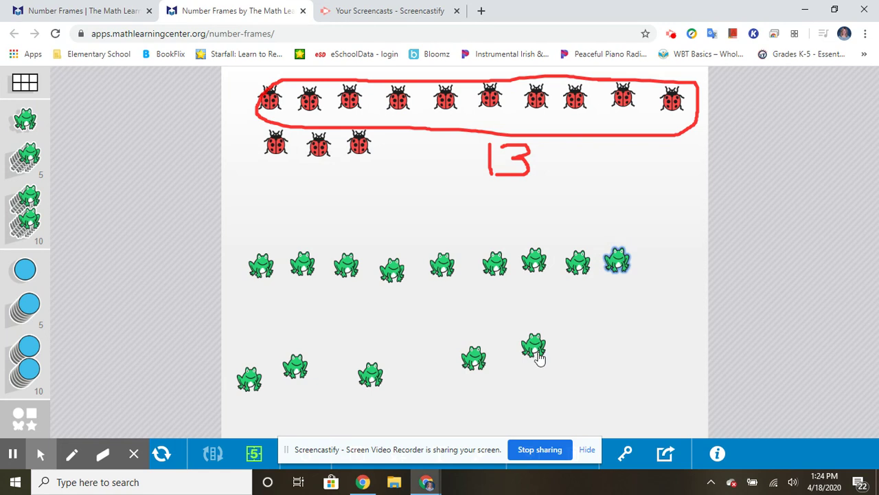
{"action": "left_click_drag", "start_coordinate": [540, 357], "coordinate": [663, 261]}
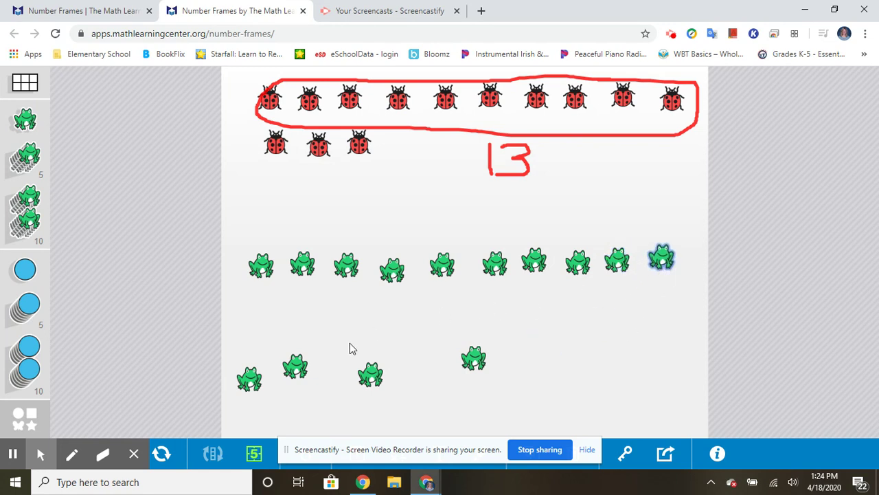
- Arrange the remaining four frogs in a second row beneath the start of the ten-frog row
{"action": "left_click_drag", "start_coordinate": [251, 381], "coordinate": [267, 306]}
{"action": "left_click_drag", "start_coordinate": [295, 368], "coordinate": [316, 313]}
{"action": "left_click_drag", "start_coordinate": [371, 376], "coordinate": [358, 316]}
{"action": "left_click_drag", "start_coordinate": [474, 358], "coordinate": [405, 312]}
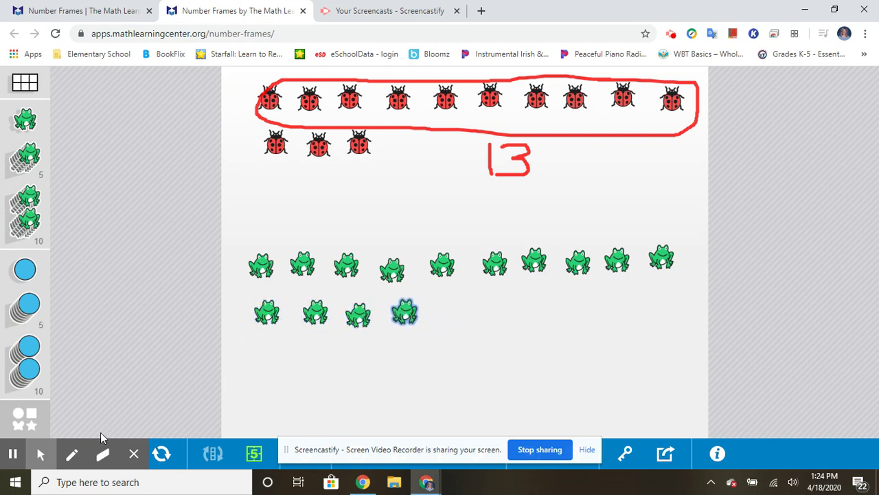
- Circle the row of ten frogs with a blue pen and write 14 beneath it
{"action": "left_click", "coordinate": [72, 454]}
{"action": "left_click", "coordinate": [82, 423]}
{"action": "mouse_move", "coordinate": [321, 229]}
{"action": "left_mouse_down"}
{"action": "mouse_move", "coordinate": [265, 232]}
{"action": "mouse_move", "coordinate": [240, 272]}
{"action": "mouse_move", "coordinate": [332, 288]}
{"action": "mouse_move", "coordinate": [527, 292]}
{"action": "mouse_move", "coordinate": [684, 263]}
{"action": "mouse_move", "coordinate": [581, 232]}
{"action": "mouse_move", "coordinate": [321, 228]}
{"action": "left_mouse_up"}
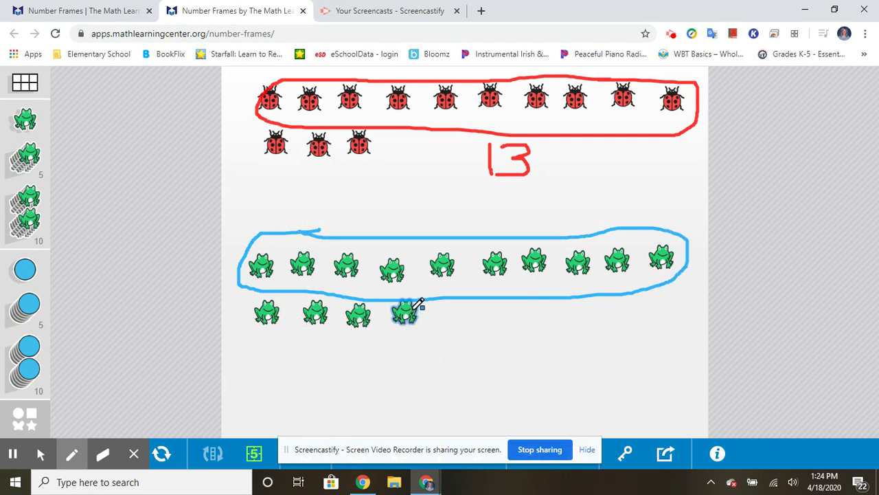
{"action": "mouse_move", "coordinate": [510, 305]}
{"action": "left_mouse_down"}
{"action": "mouse_move", "coordinate": [507, 338]}
{"action": "mouse_move", "coordinate": [527, 320]}
{"action": "mouse_move", "coordinate": [551, 318]}
{"action": "mouse_move", "coordinate": [550, 338]}
{"action": "left_mouse_up"}
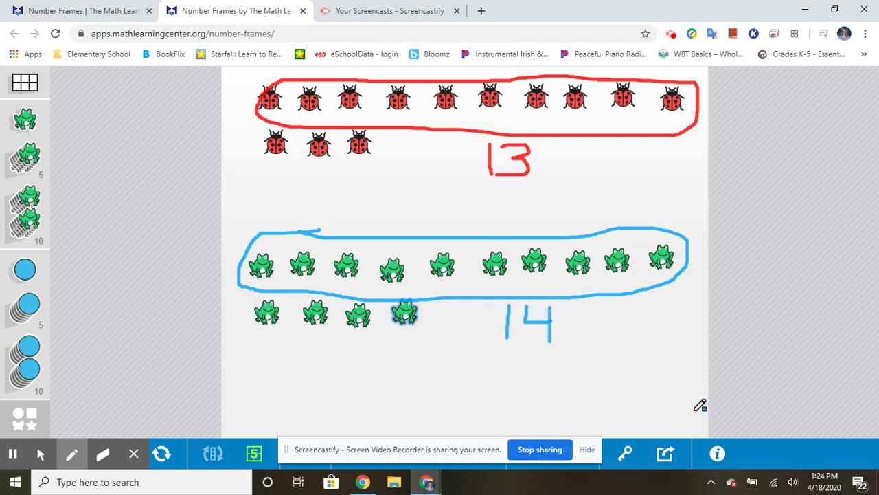